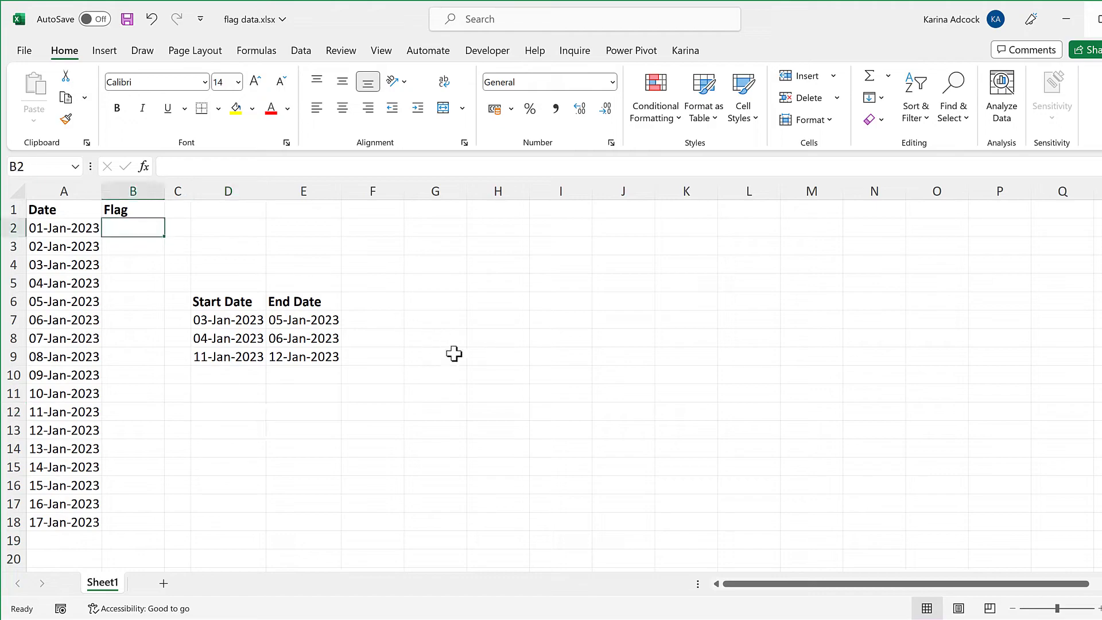
- Start B2's formula as =COUNTIFS($D$7:$D$9,"<="&A2 to count start dates on or before A2
type("=coun")
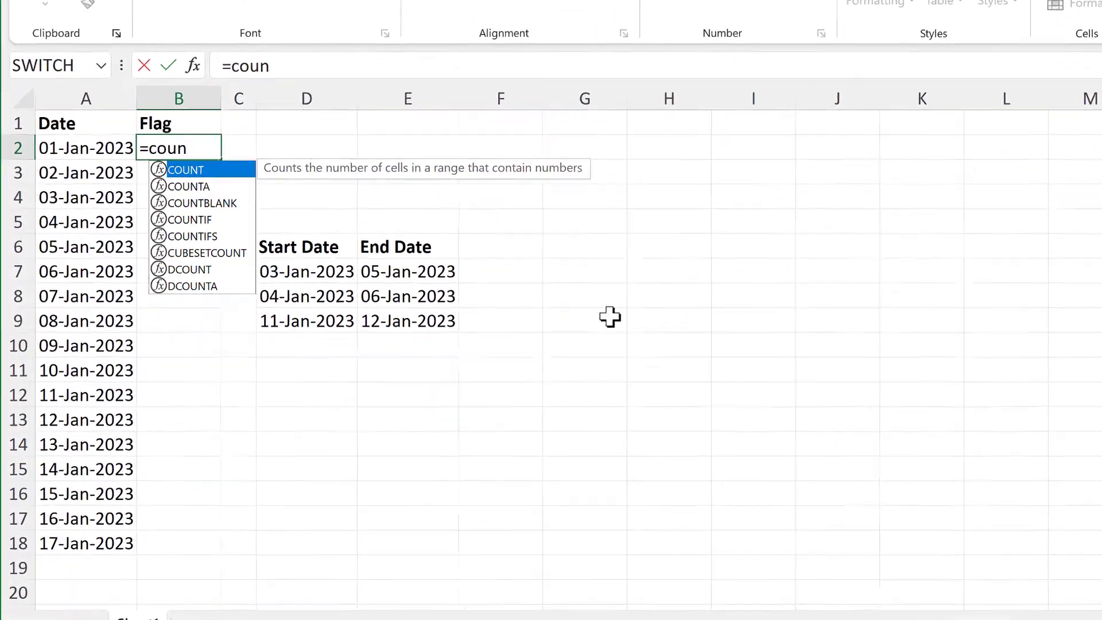
type("tifs")
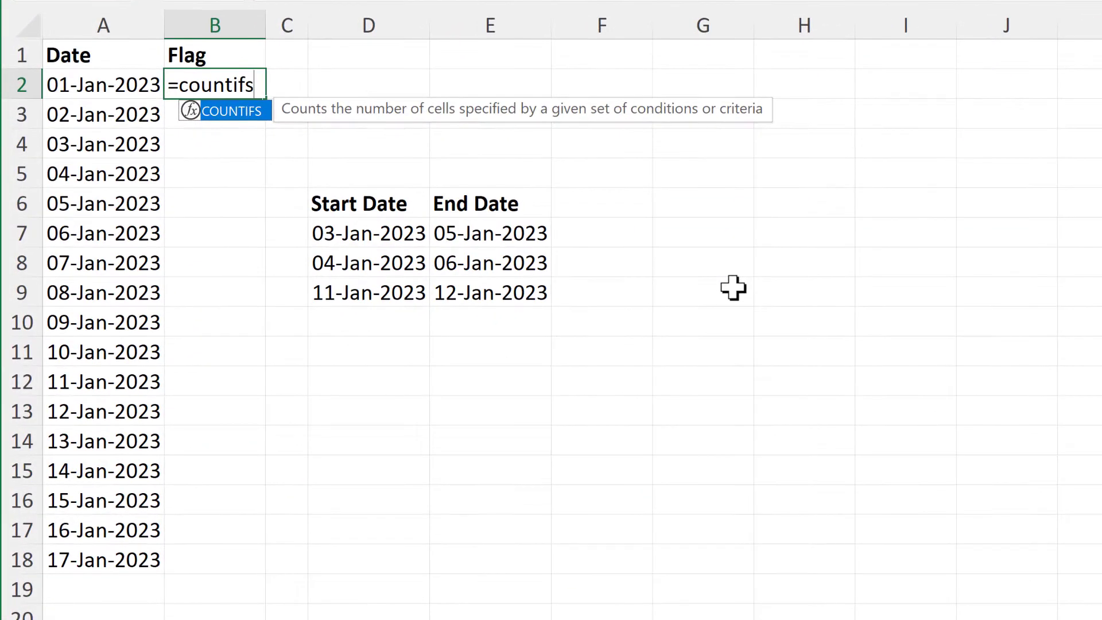
key("Tab")
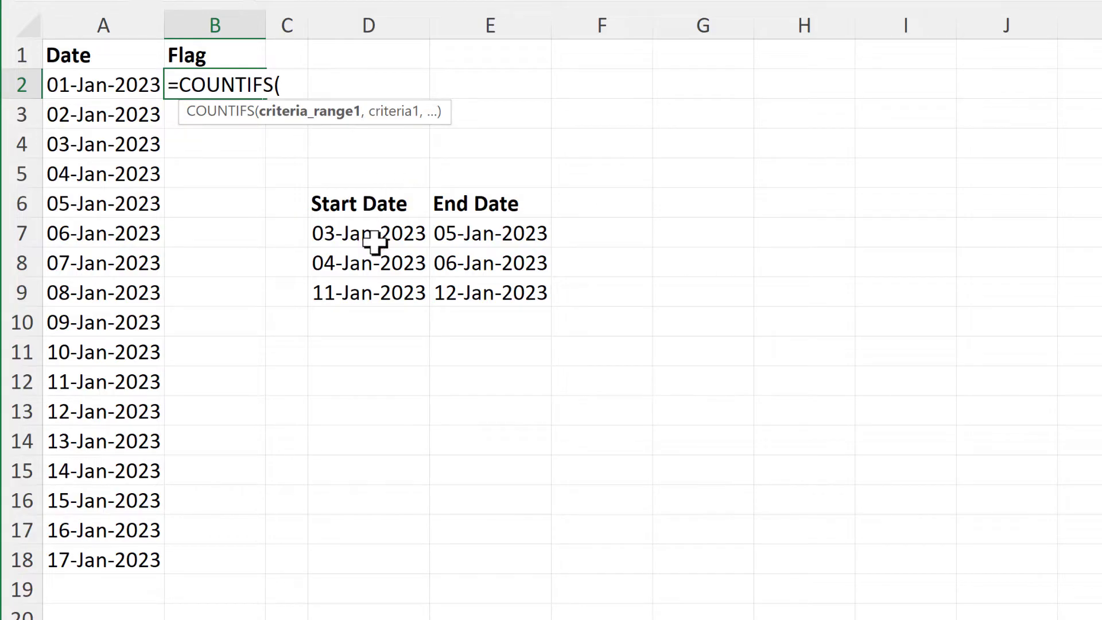
left_click_drag(374, 241, 372, 295)
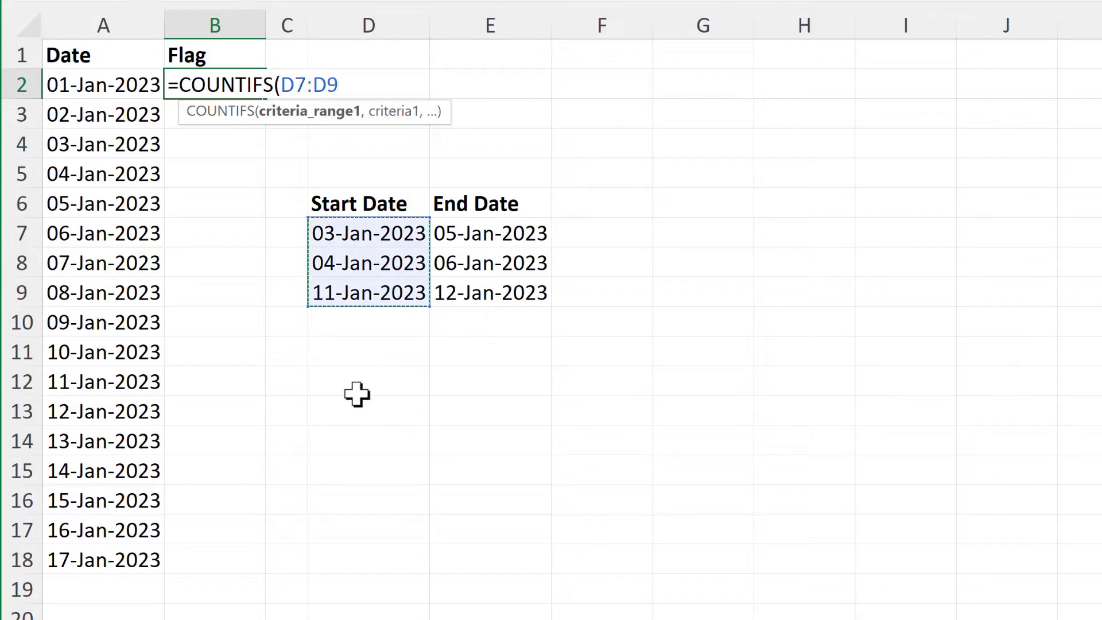
key("F4")
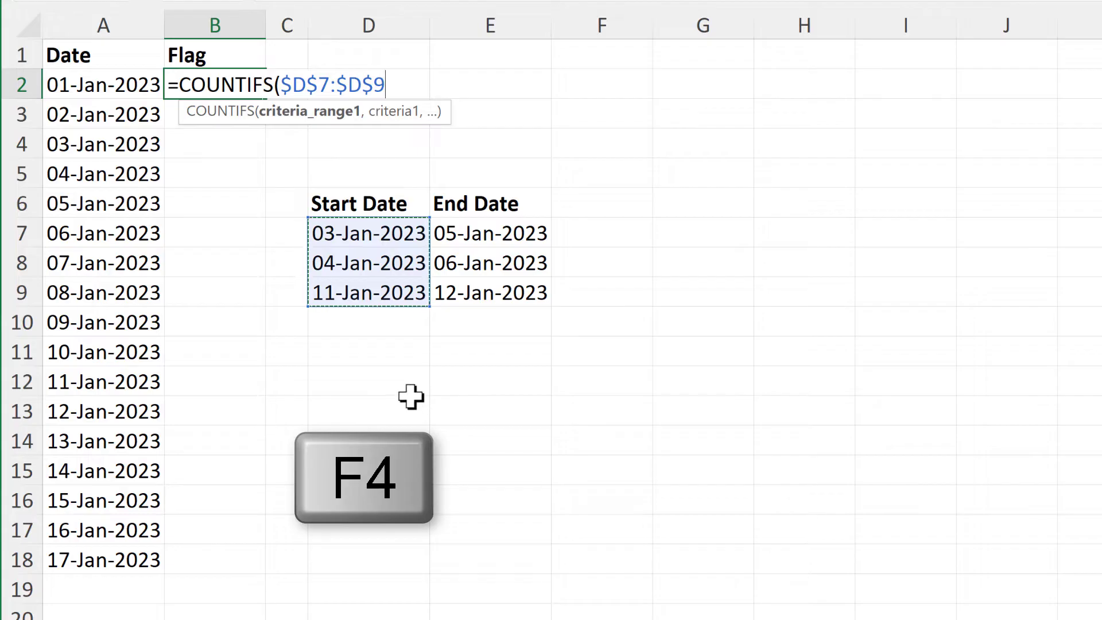
type(",")
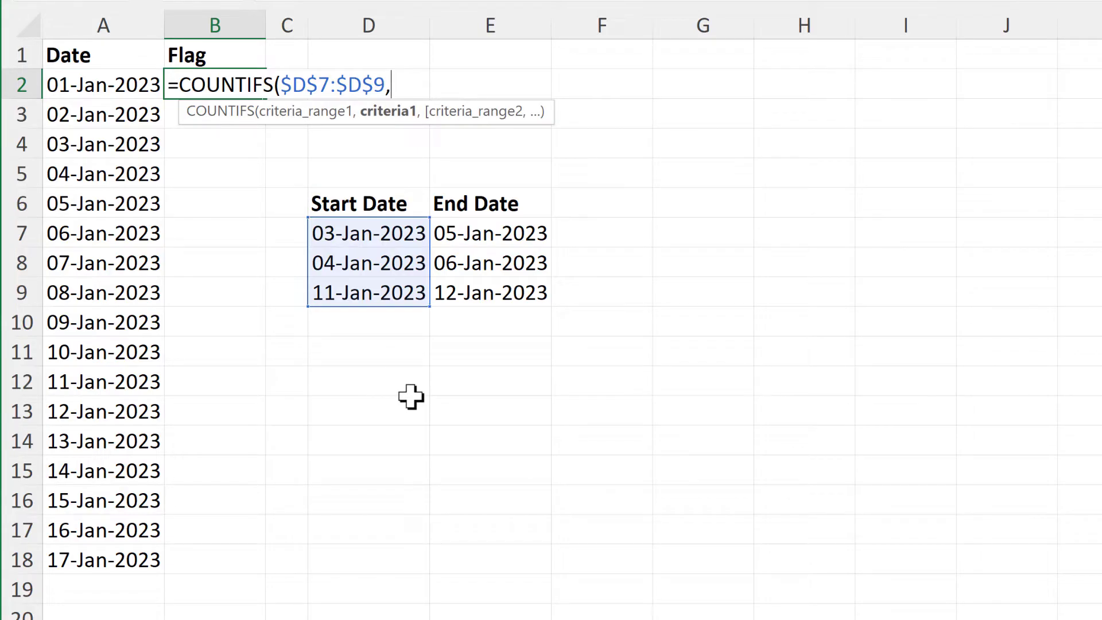
type("\"<=")
type("&")
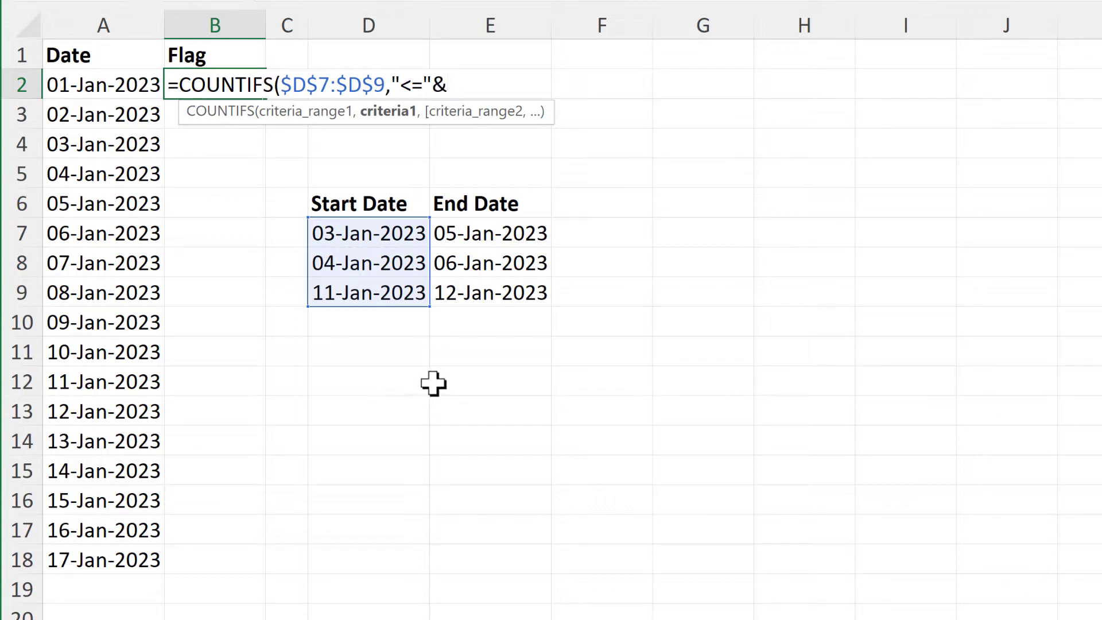
left_click(123, 96)
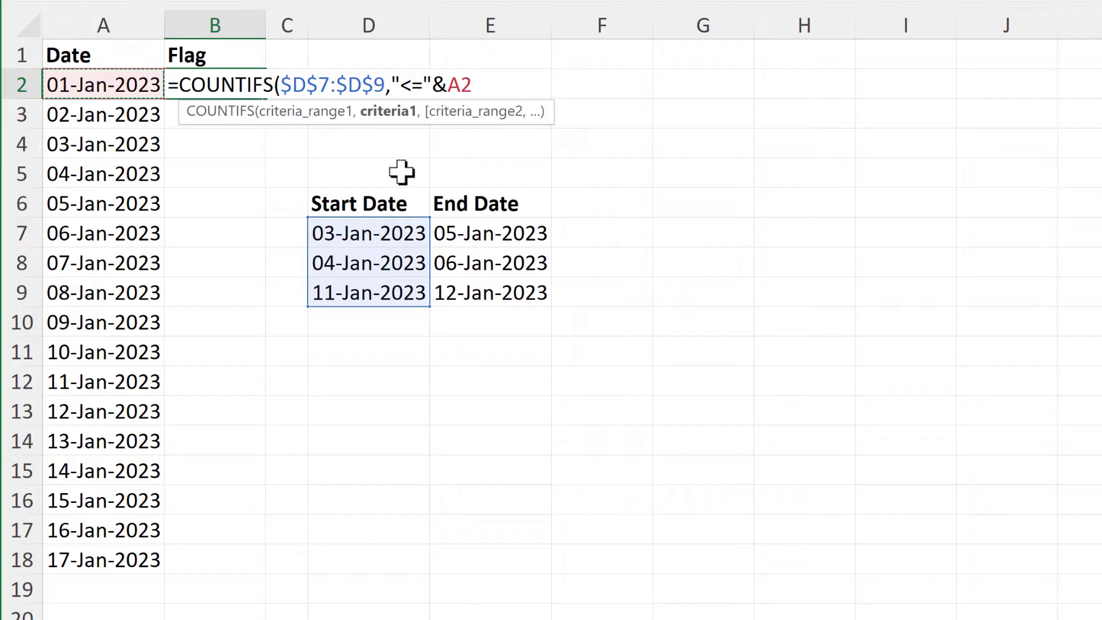
- Add the second criterion $E$7:$E$9,">="&A2 so end dates must fall on or after A2
type(",")
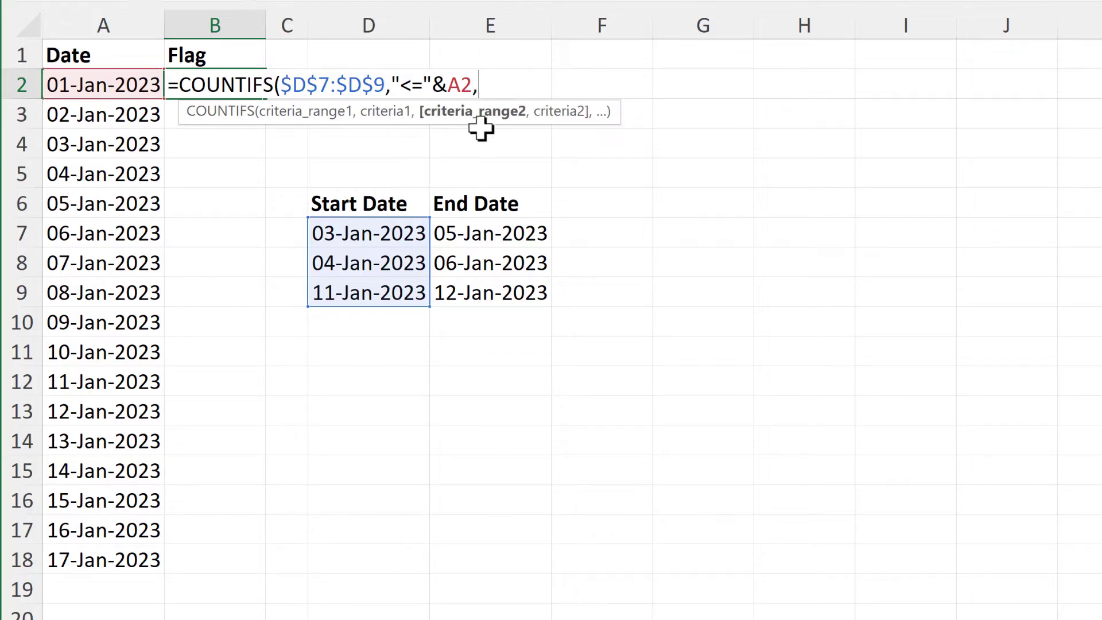
left_click_drag(498, 234, 520, 305)
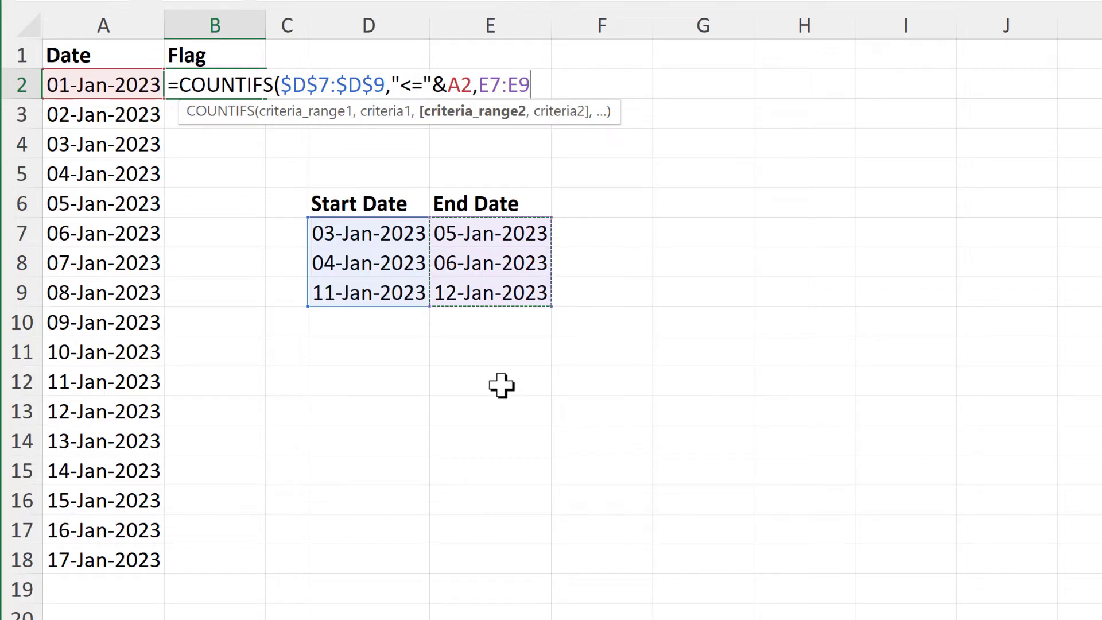
key("F4")
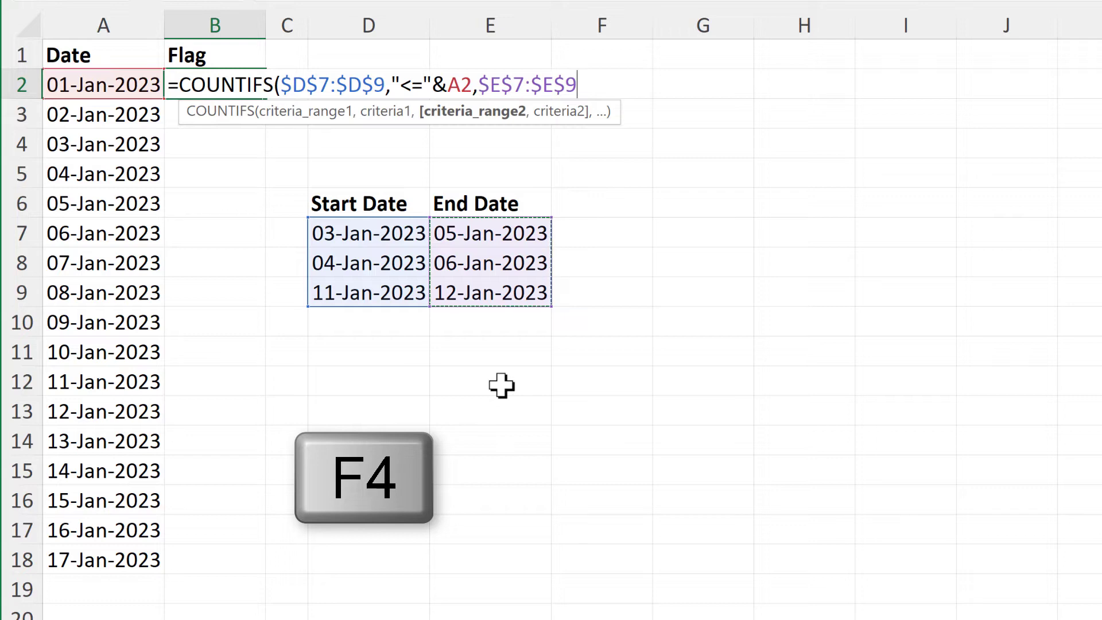
type(",")
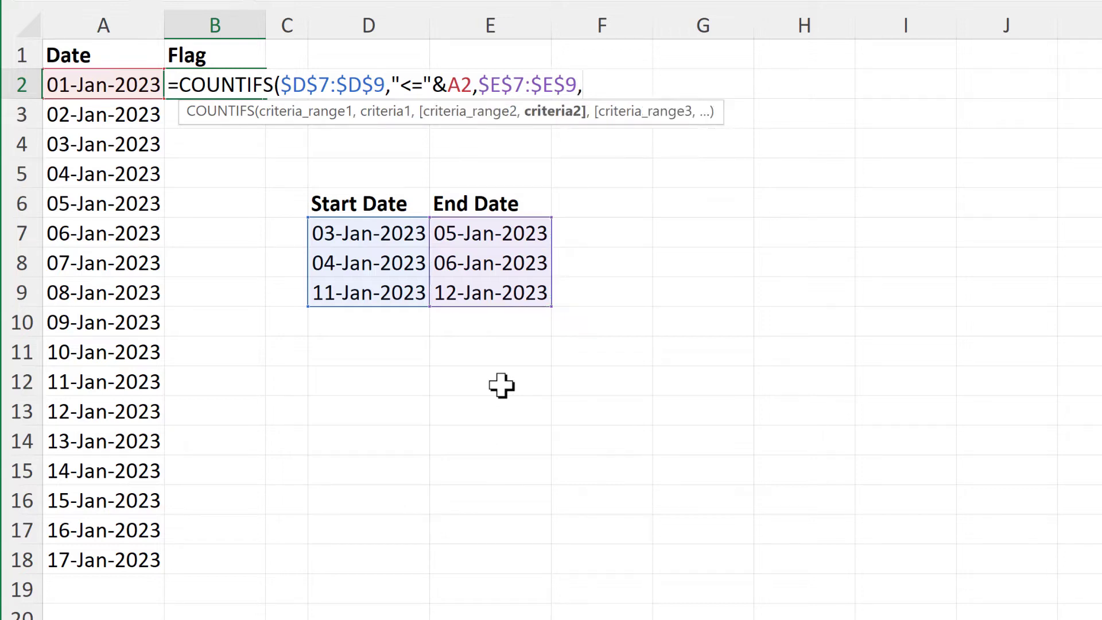
type("\">=\"&")
left_click(144, 78)
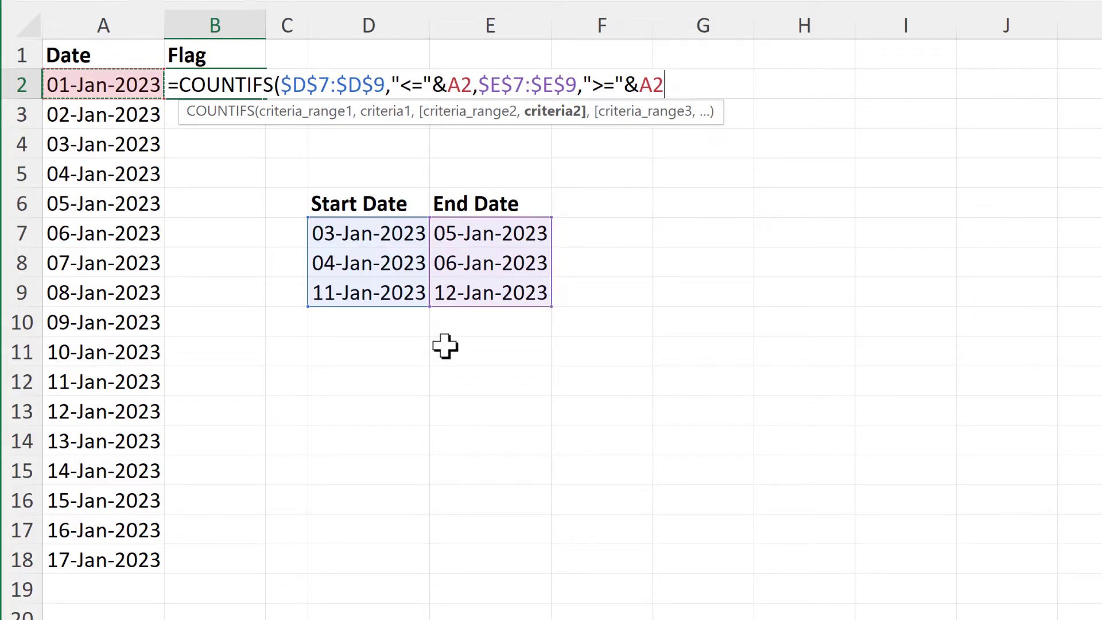
key("Return")
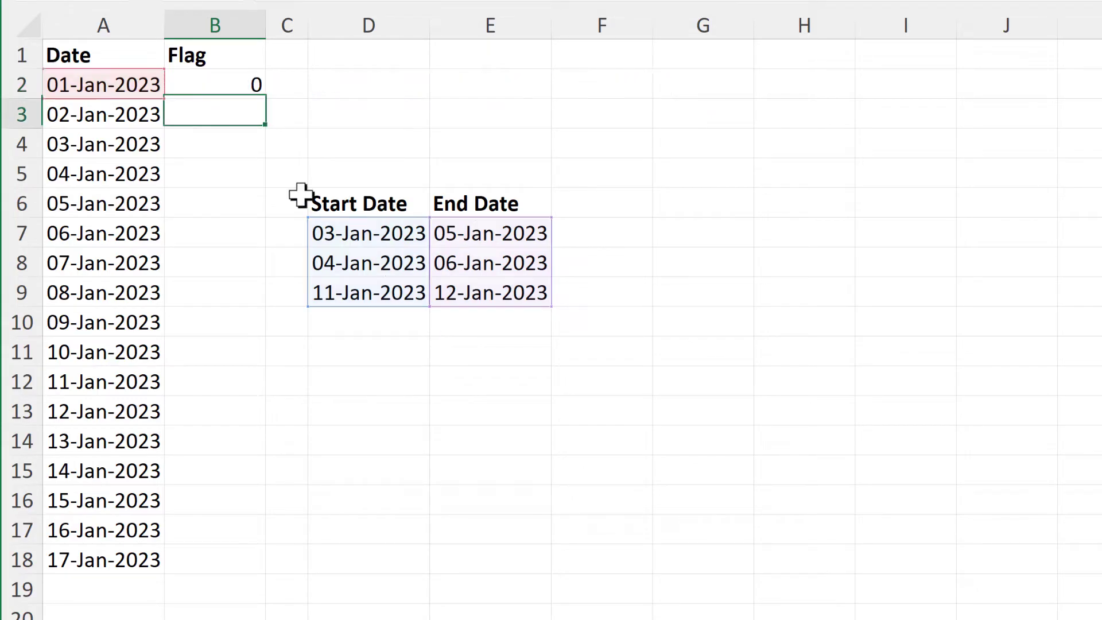
left_click(223, 85)
left_click_drag(263, 98, 238, 565)
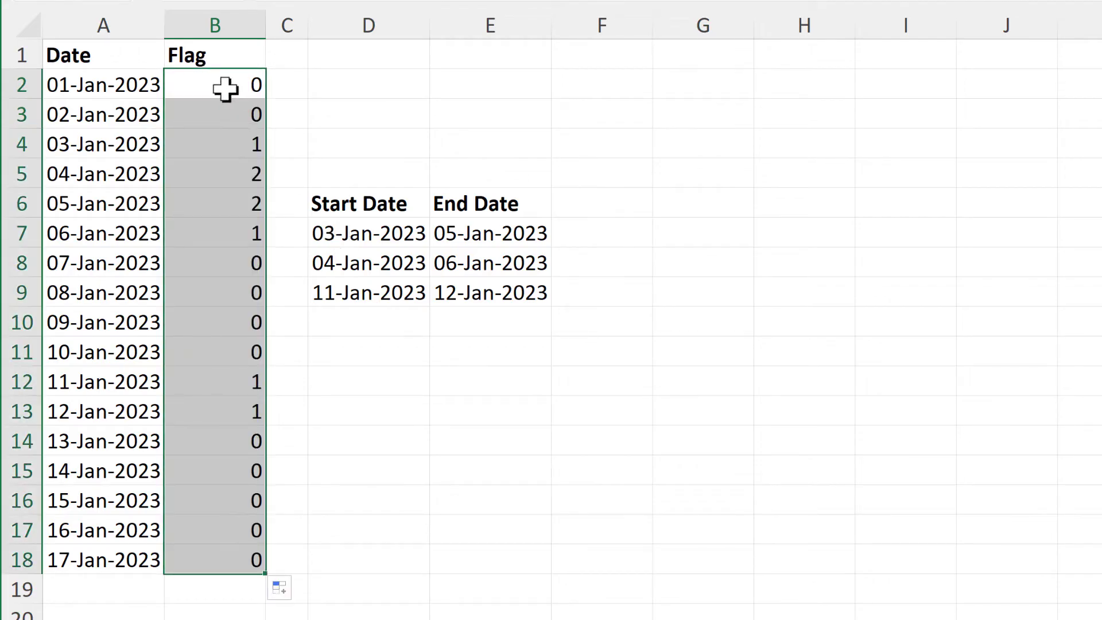
left_click(224, 86)
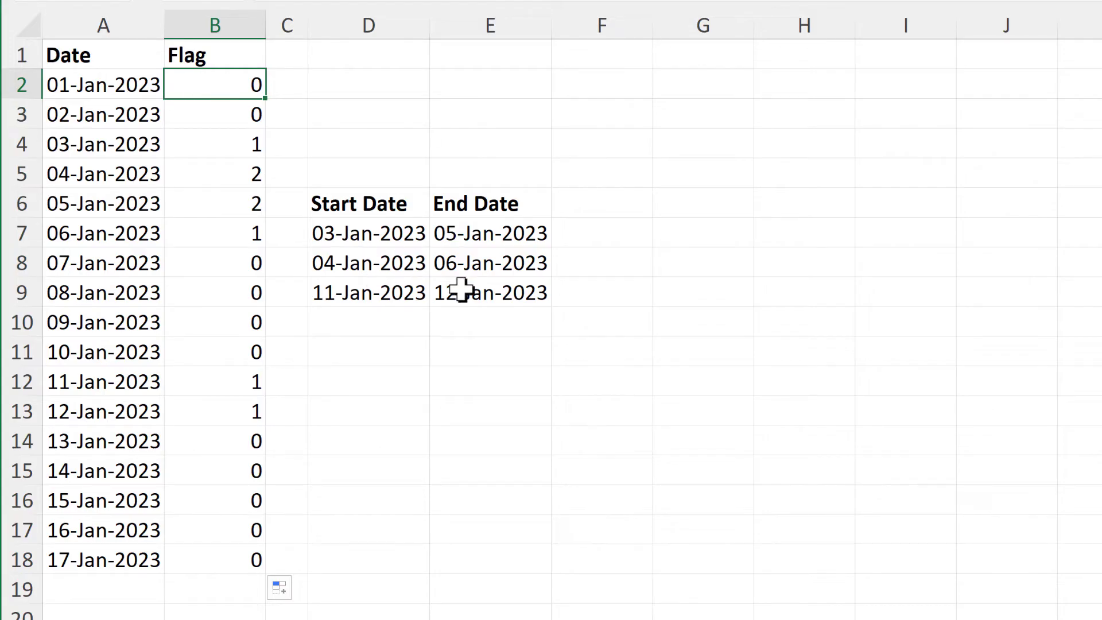
left_click(200, 148)
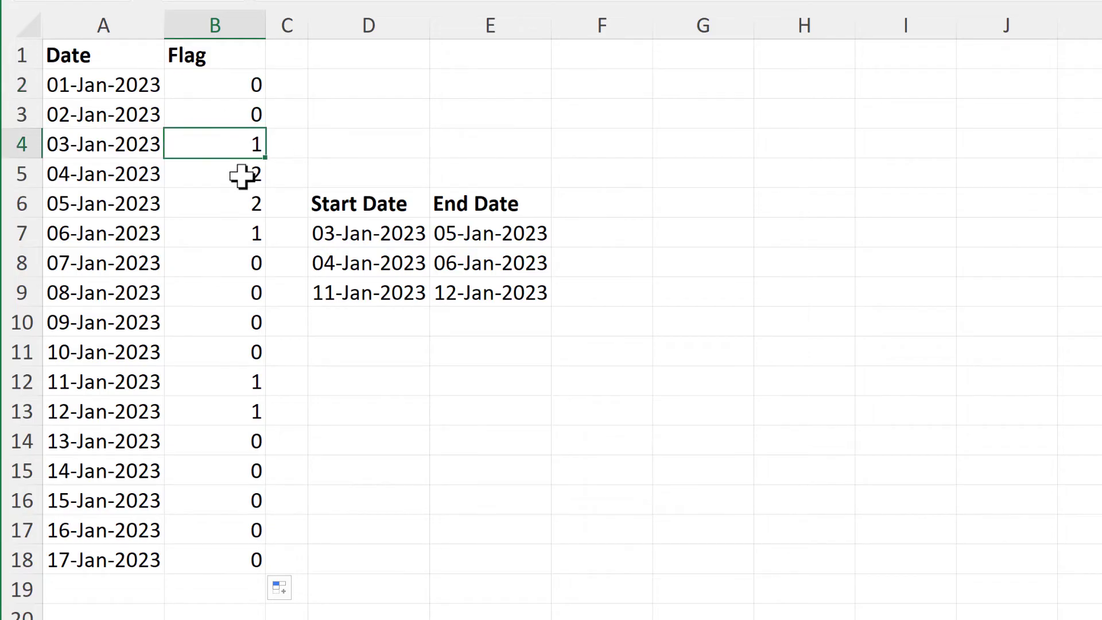
left_click_drag(356, 232, 466, 238)
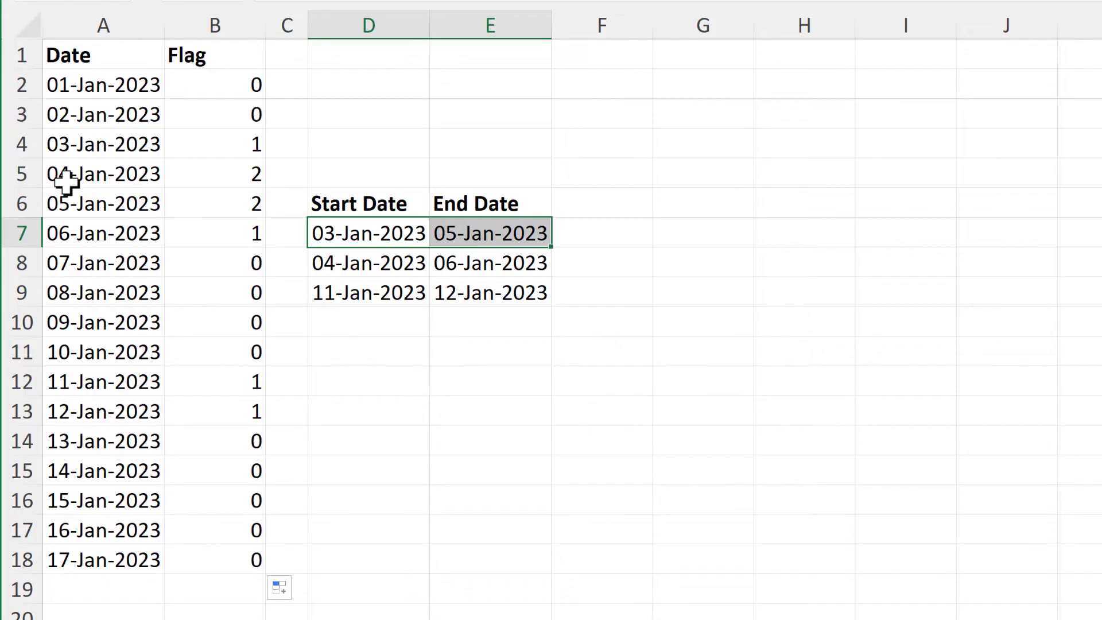
left_click(221, 175)
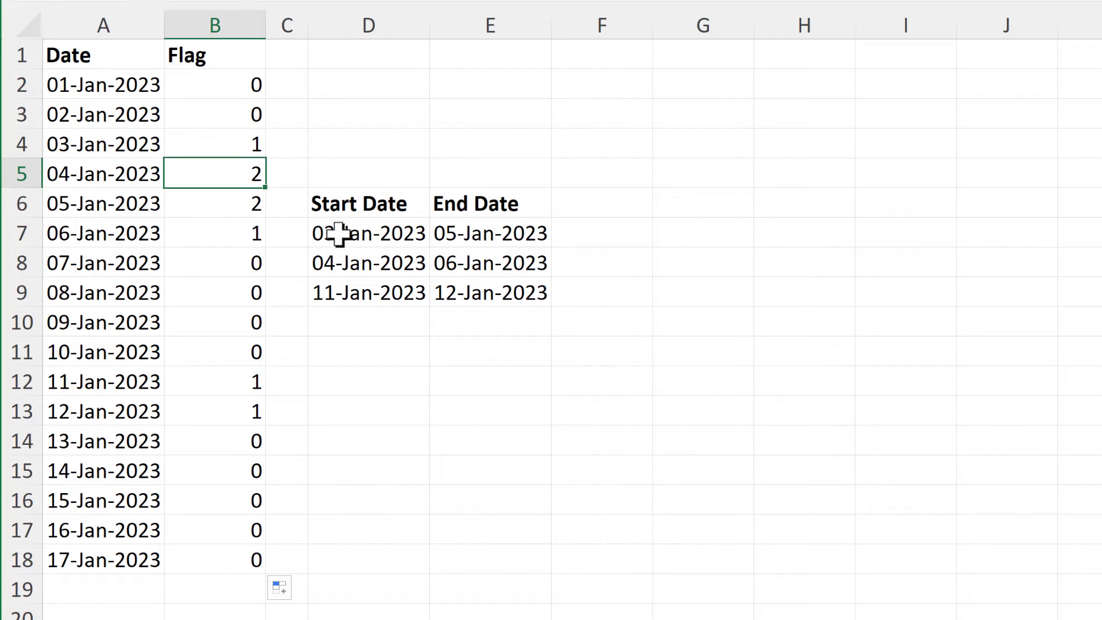
left_click_drag(405, 236, 453, 237)
left_click_drag(393, 261, 438, 262)
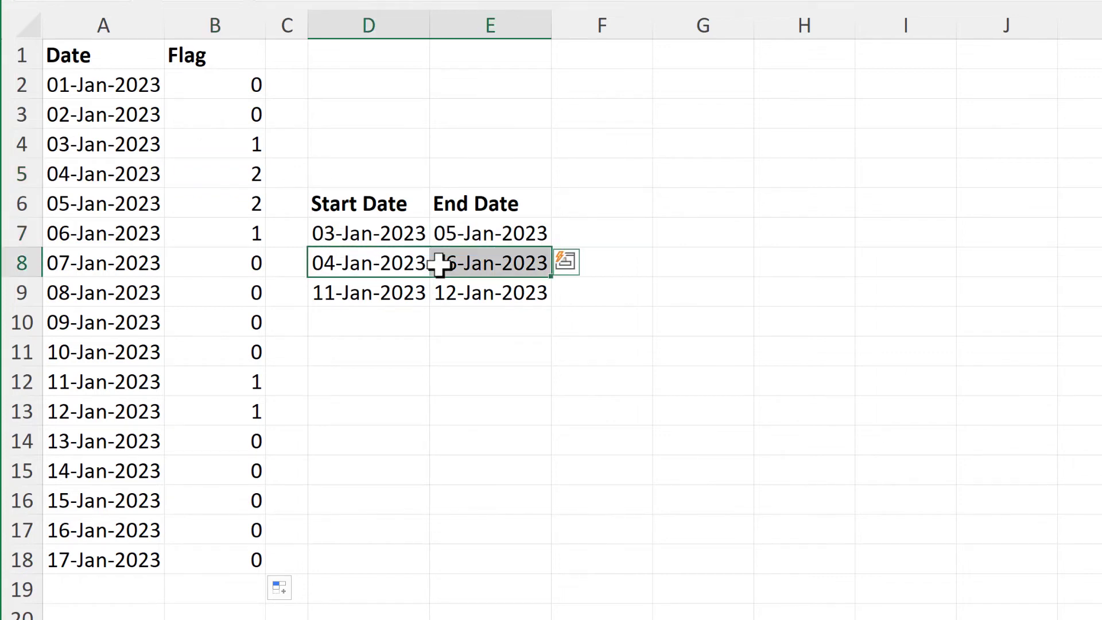
left_click(346, 148)
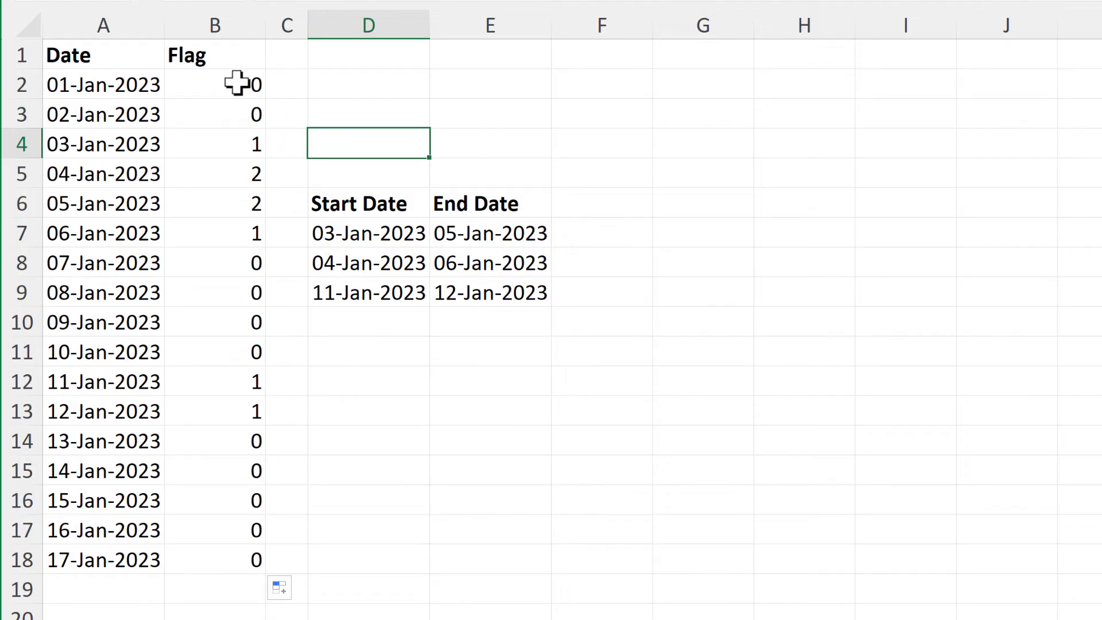
- Append >0 to the COUNTIFS formula in B2 so it returns TRUE or FALSE
left_click(237, 81)
key("F2")
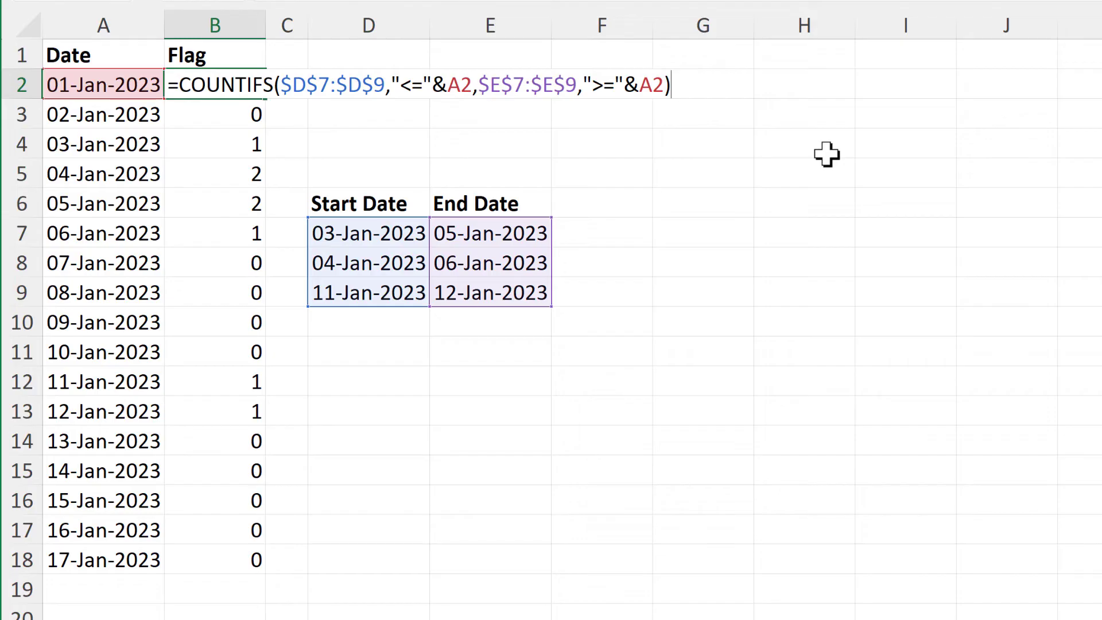
type(">0")
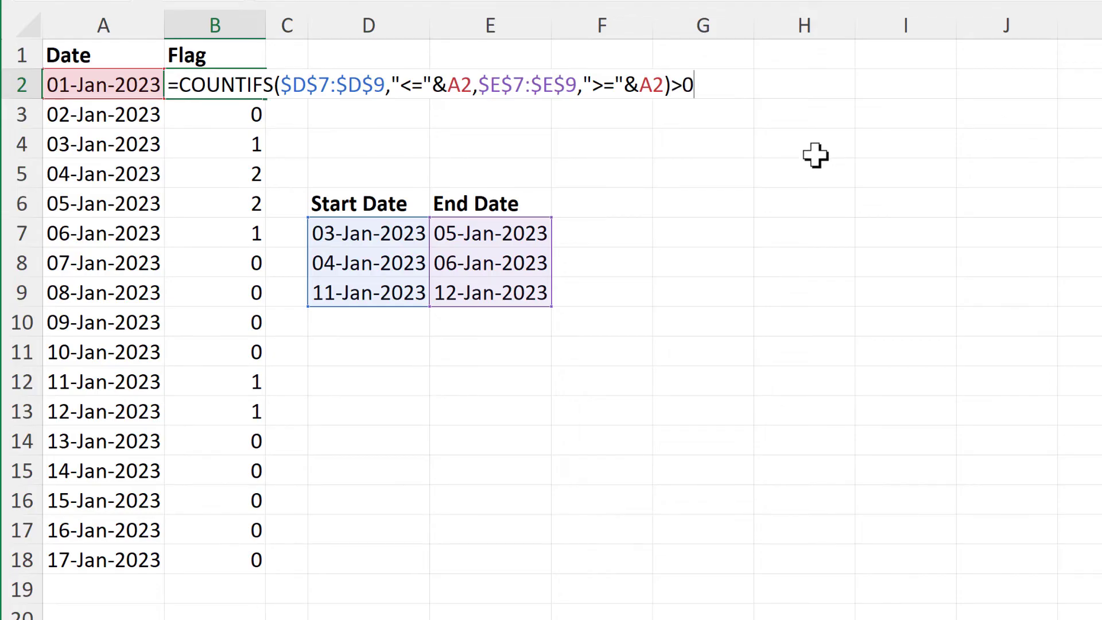
key("Return")
- Fill the B2 formula down to B18, giving TRUE for 03–06 and 11–12 Jan-2023
left_click(248, 85)
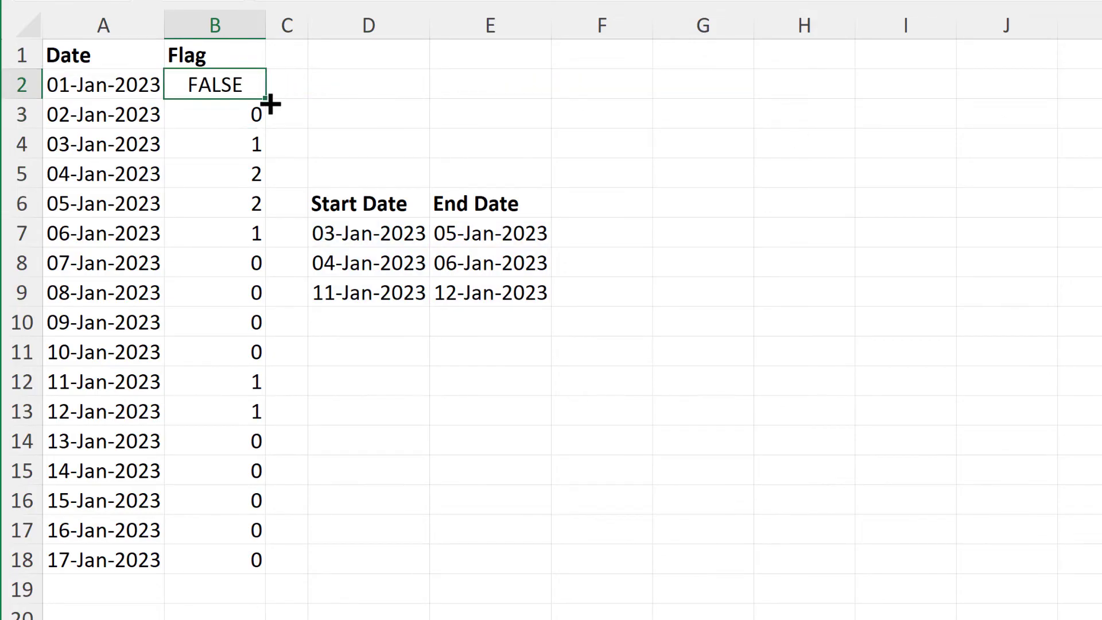
double_click(265, 98)
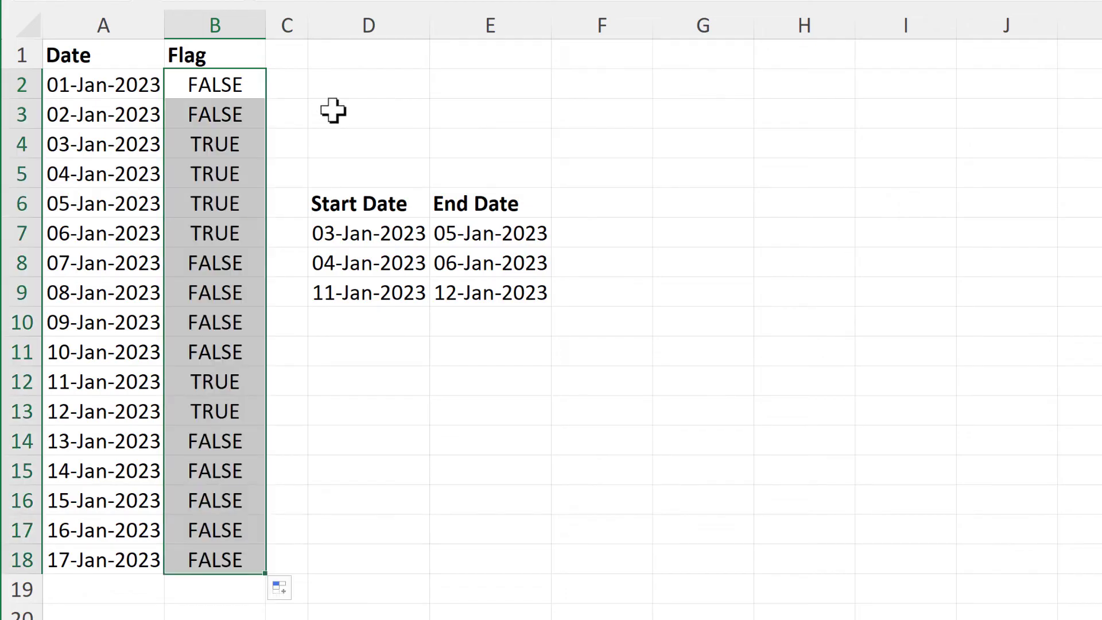
left_click(240, 84)
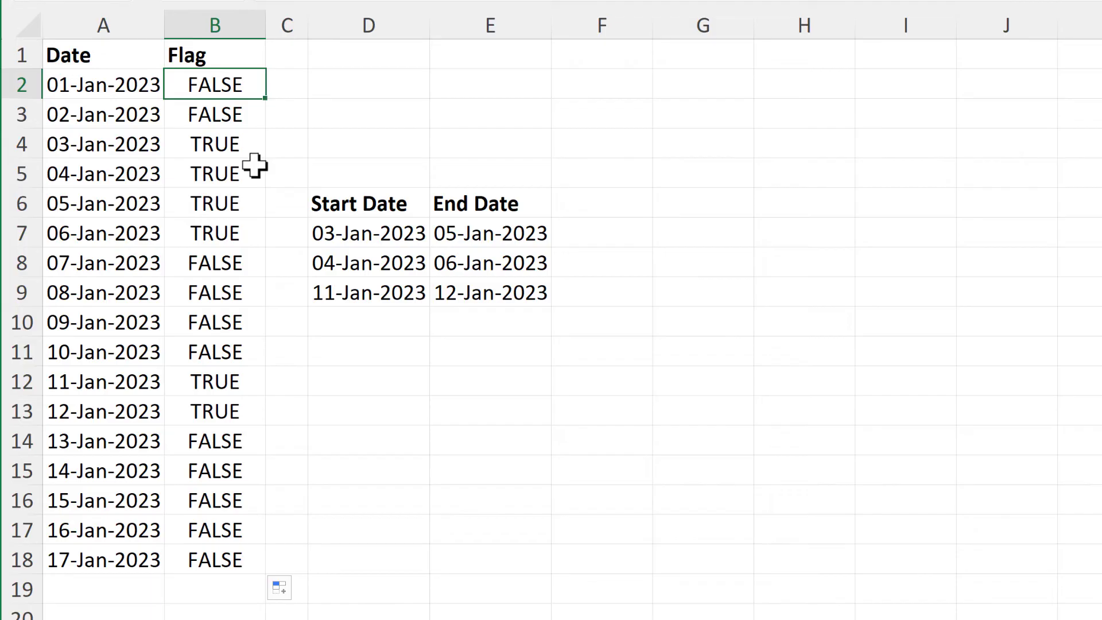
- Wrap the B2 formula in IF(...,"Yes","No") so it returns Yes or No
double_click(189, 82)
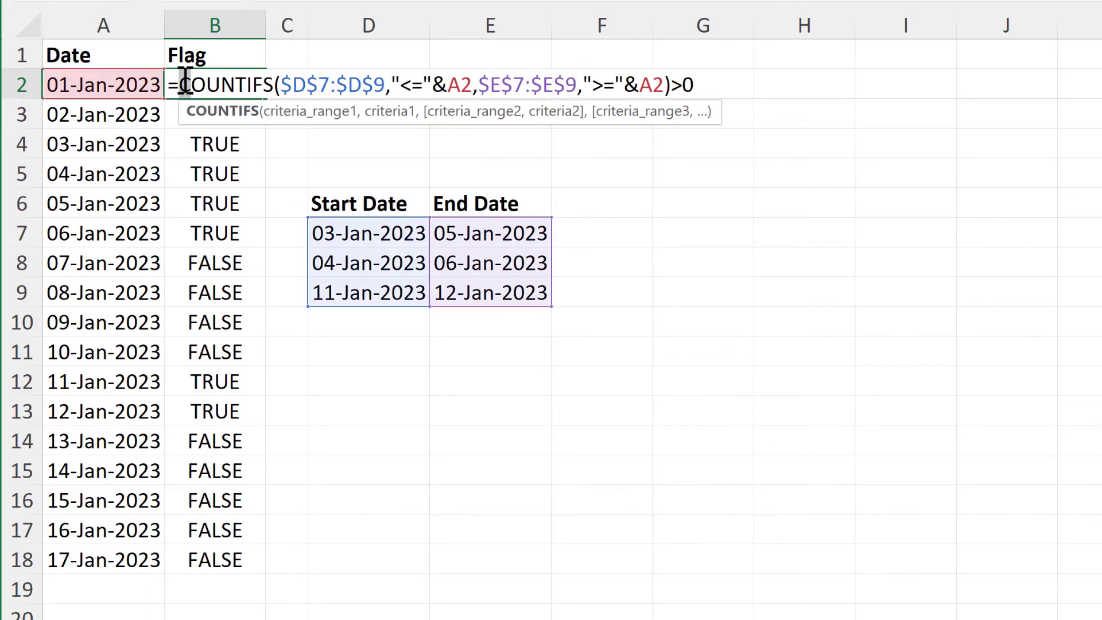
left_click(184, 85)
type("IF(")
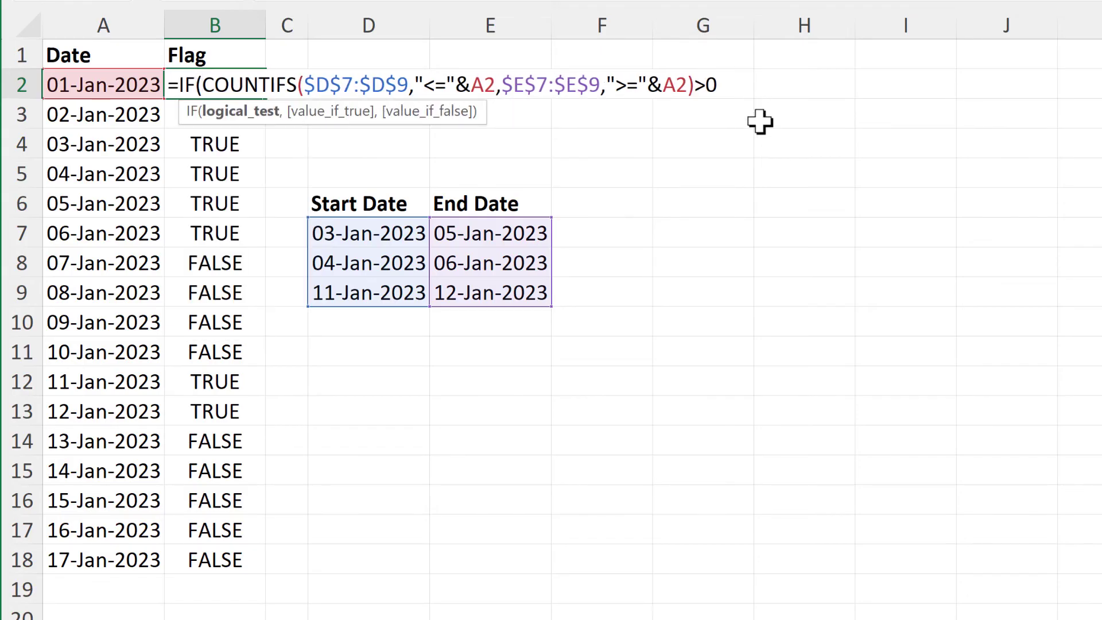
type(",")
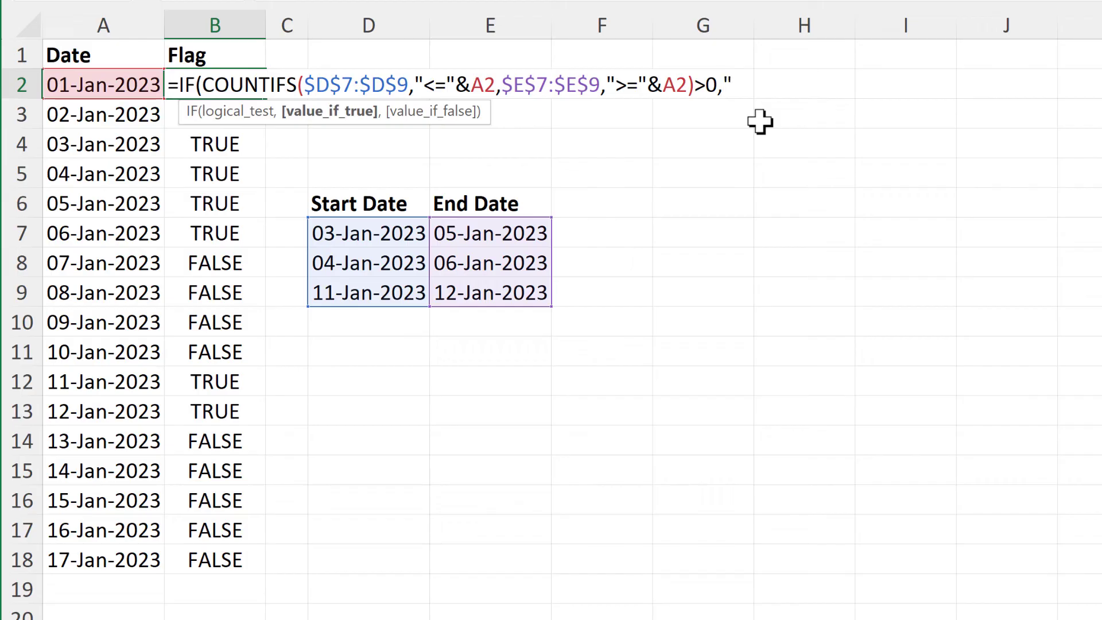
type("\"Yes\",")
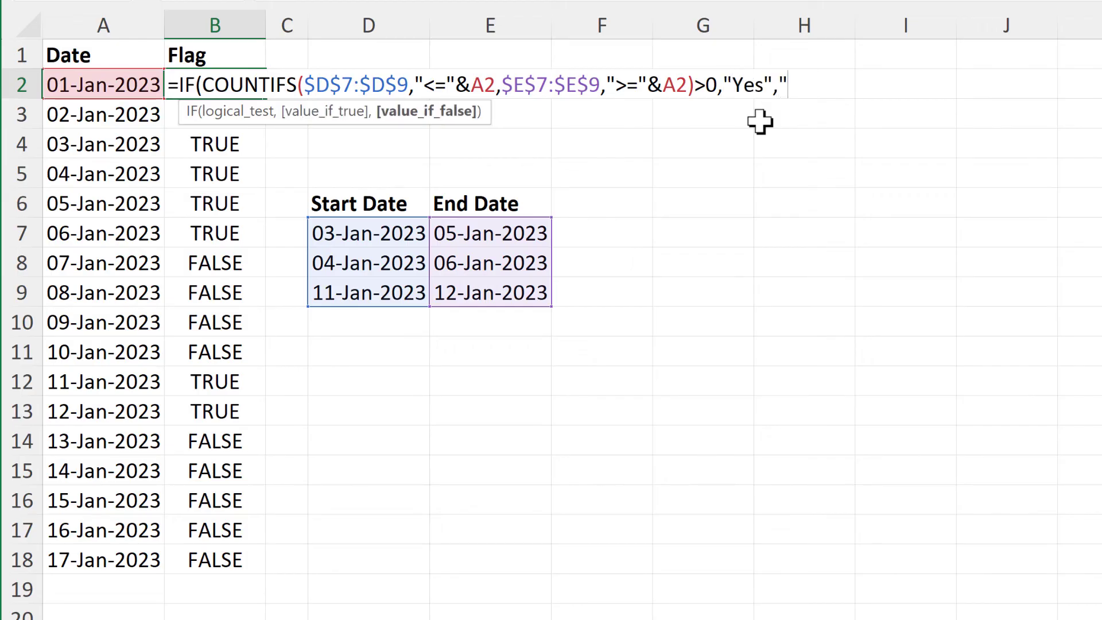
type("\"No\")")
key("Return")
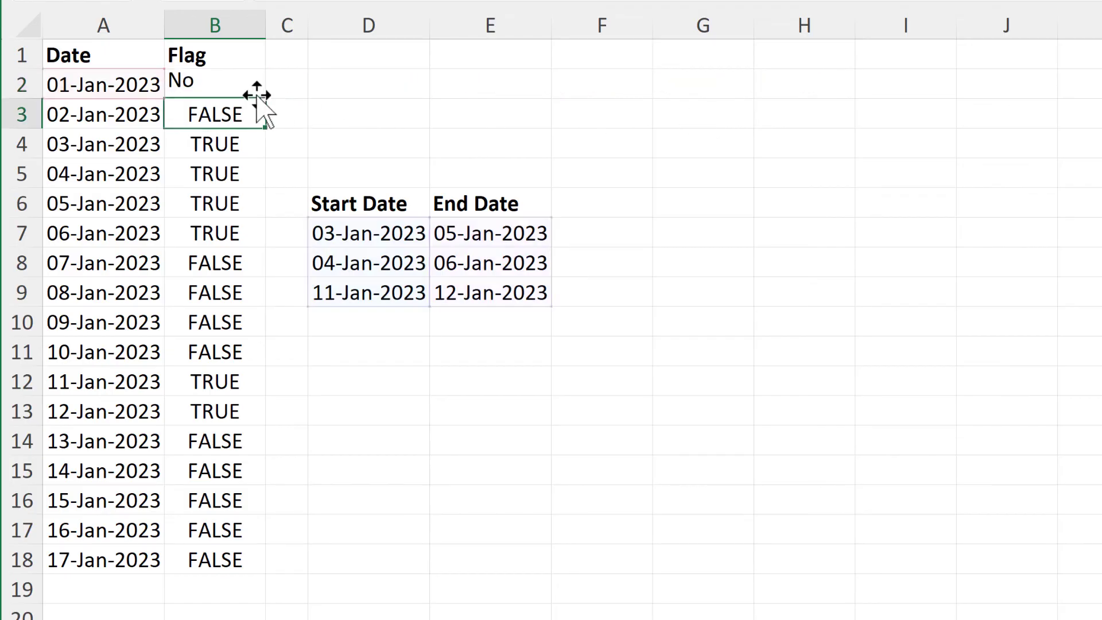
- Fill the Yes/No formula down to B18, giving Yes for 03–06 and 11–12 Jan-2023
left_click(261, 96)
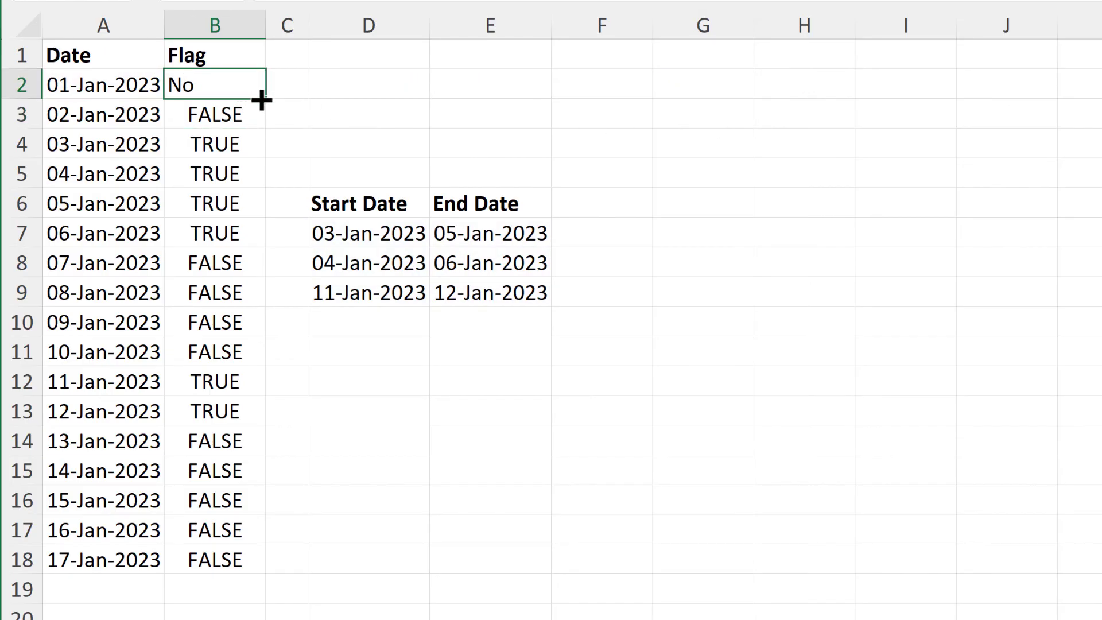
double_click(261, 98)
left_click(182, 83)
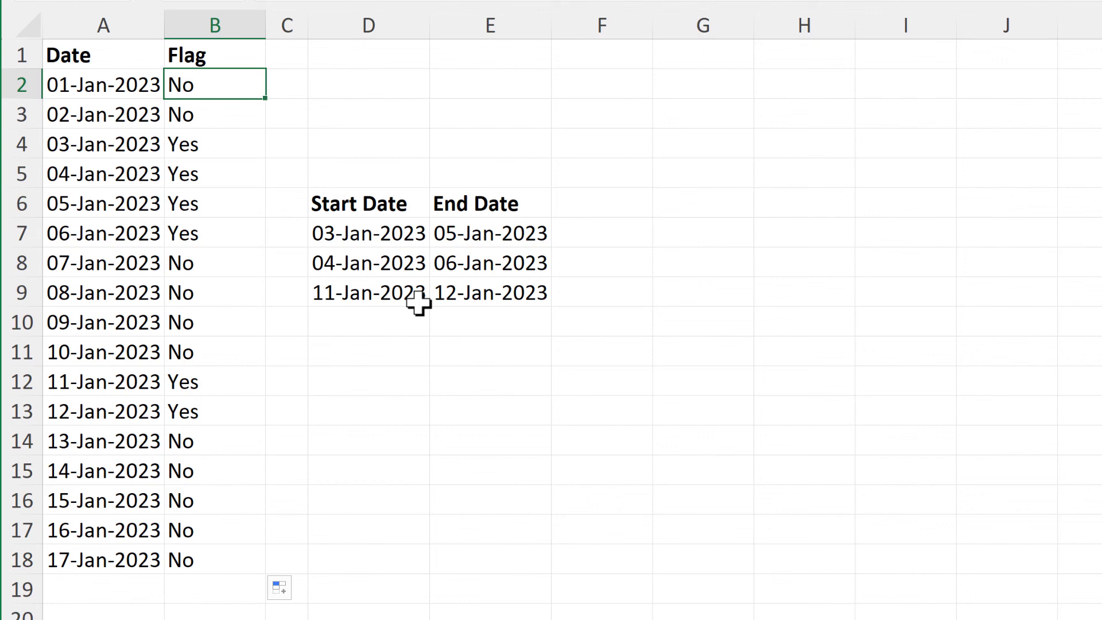
left_click(217, 140)
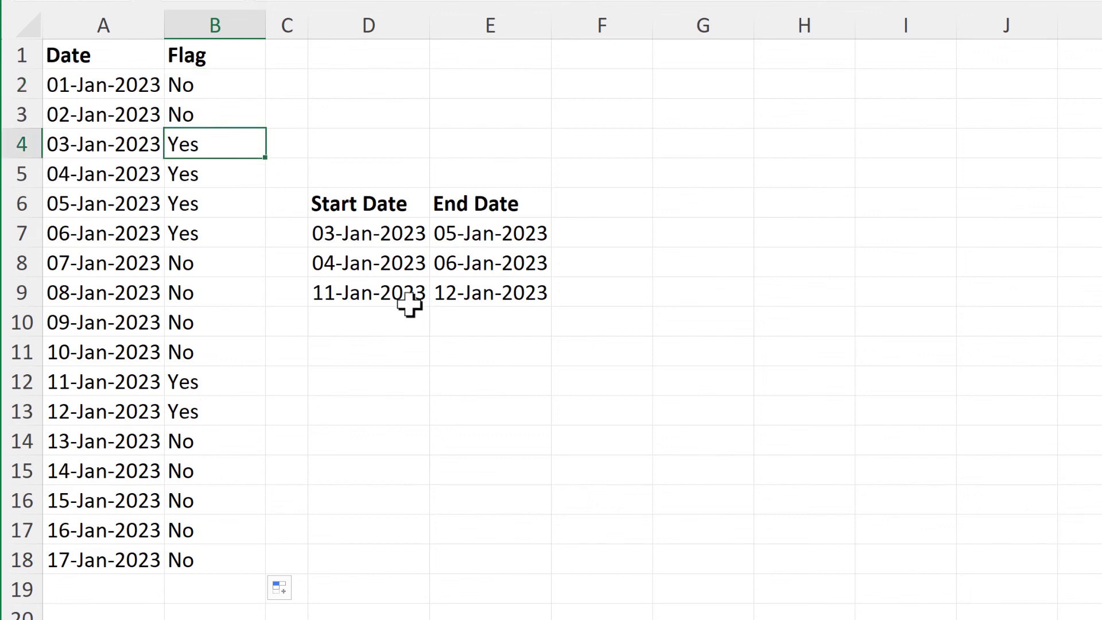
left_click(388, 355)
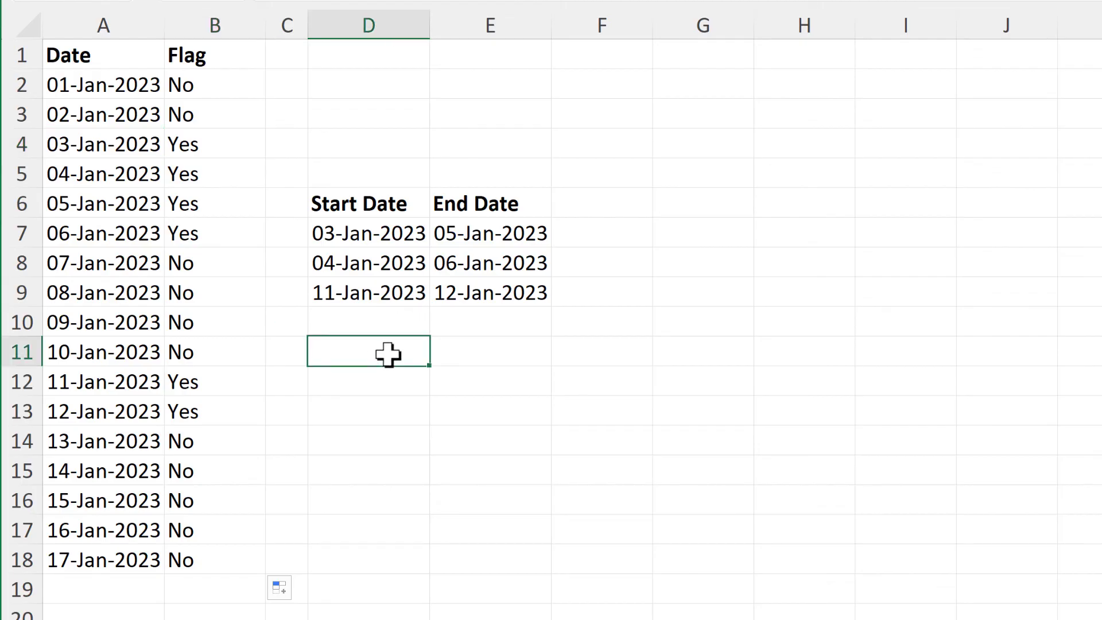